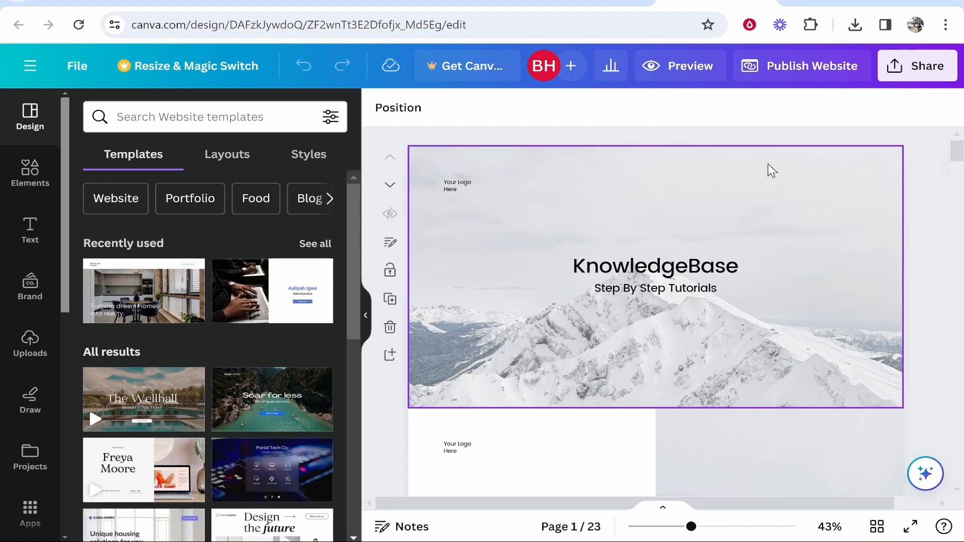
scroll(577, 162, "down", 5)
scroll(731, 287, "down", 3)
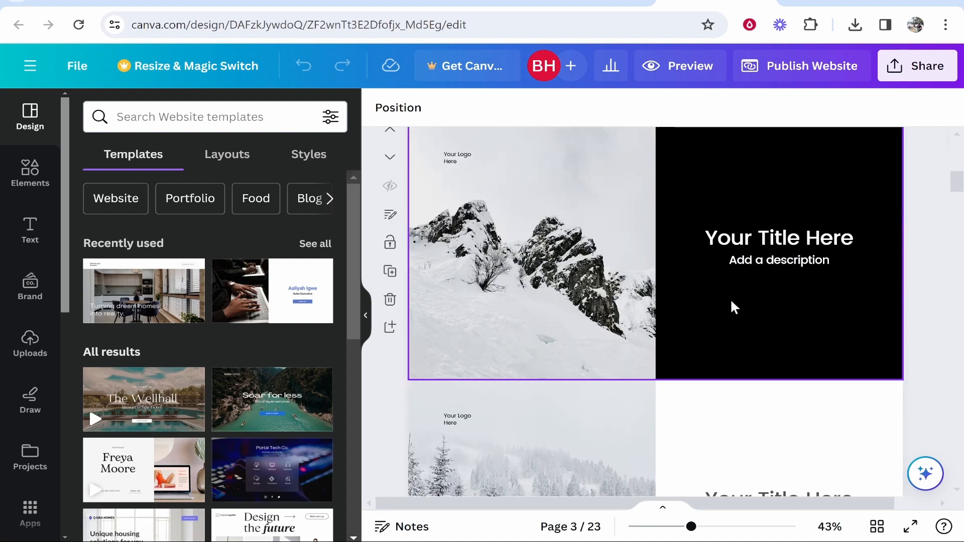
scroll(700, 315, "down", 3)
scroll(699, 315, "down", 1)
scroll(693, 312, "up", 5)
scroll(690, 311, "up", 5)
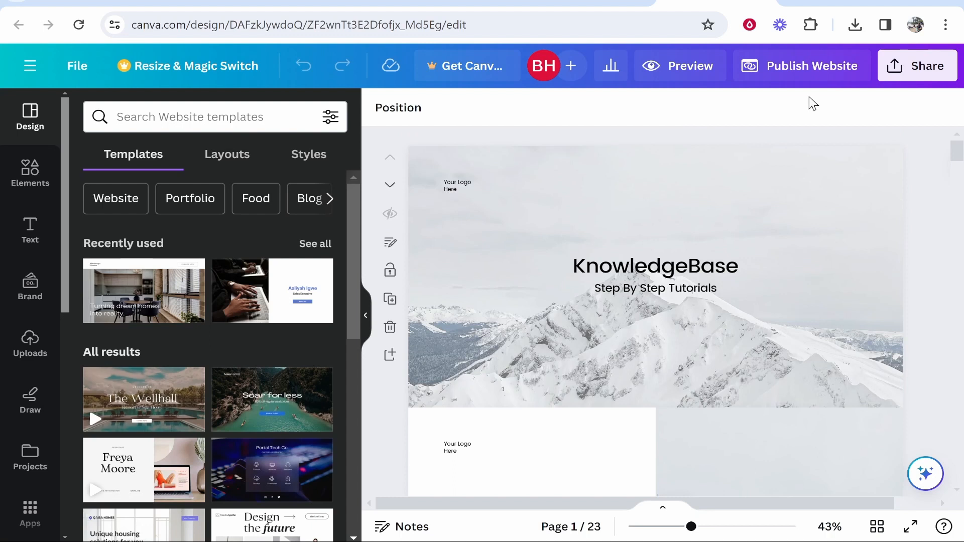
- Unpublish the website from its current domain and confirm taking it offline
left_click(817, 73)
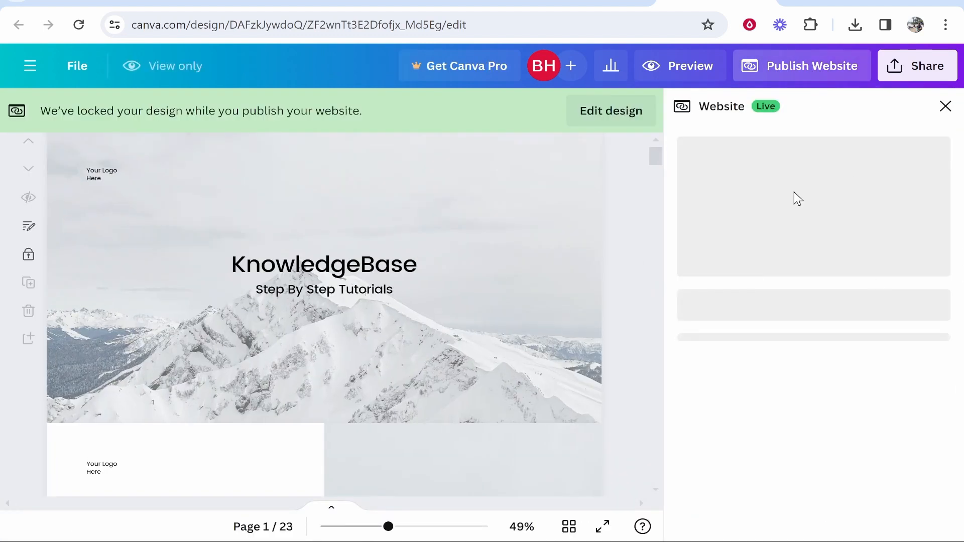
scroll(799, 219, "down", 3)
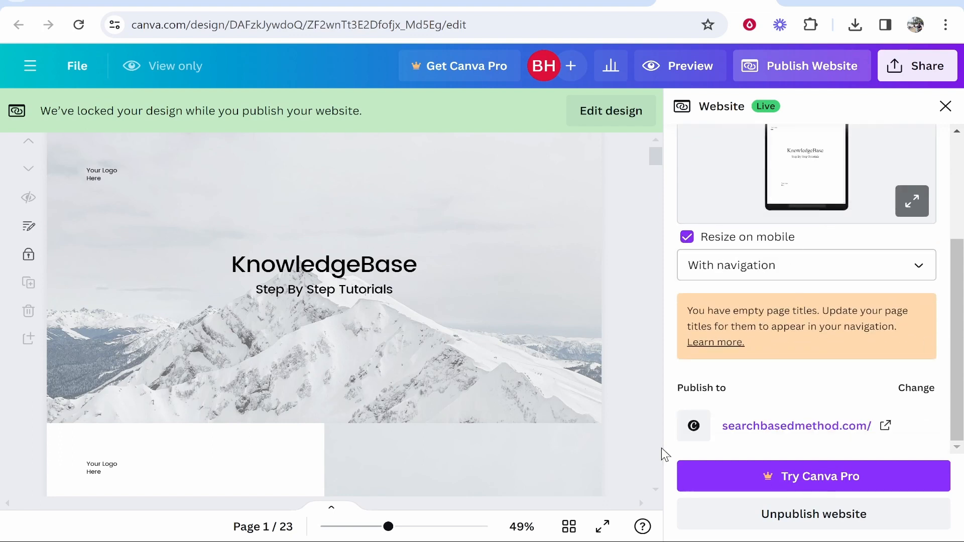
left_click(793, 515)
left_click(609, 349)
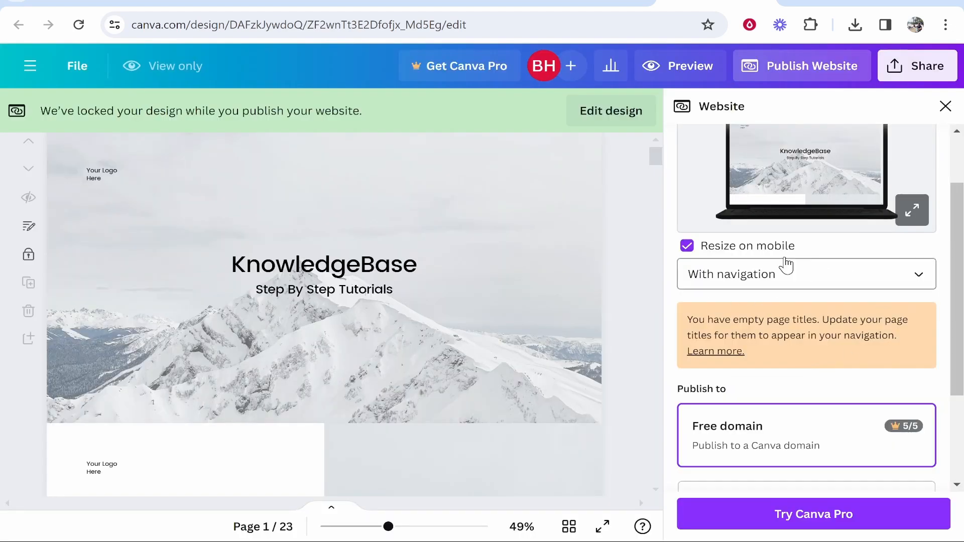
scroll(821, 416, "down", 2)
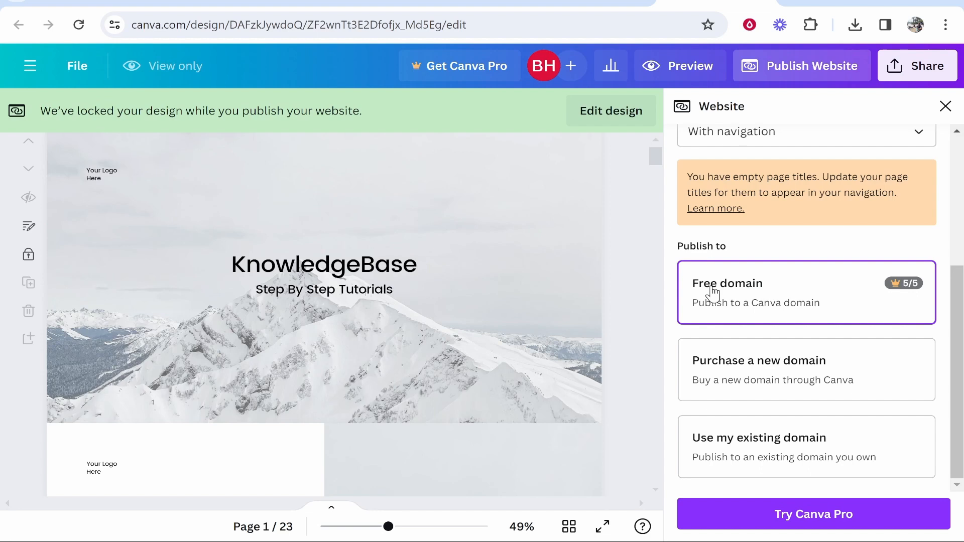
- Choose to purchase a new domain through Canva for the website
left_click(708, 458)
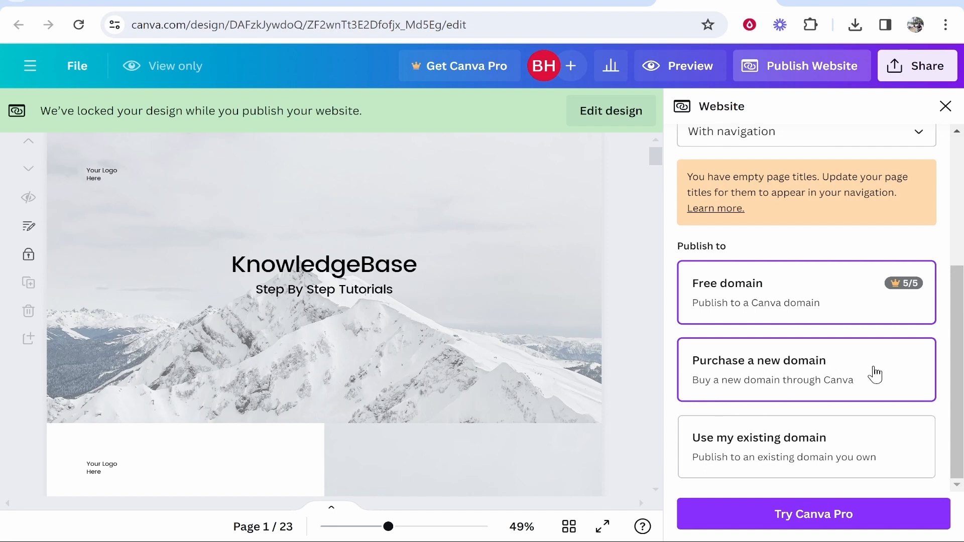
left_click(809, 373)
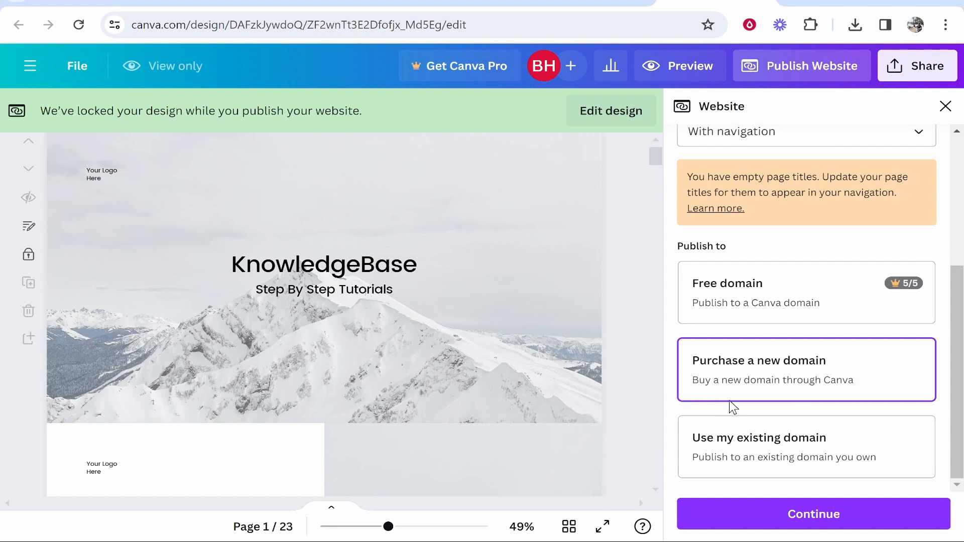
- Proceed to choosing a domain and ready the 'Search available domains' field
left_click(785, 519)
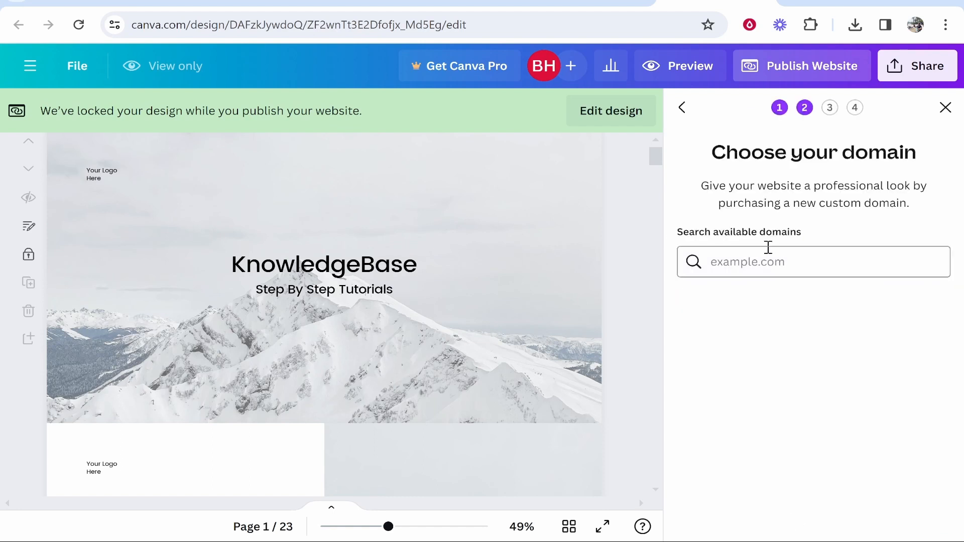
left_click(778, 262)
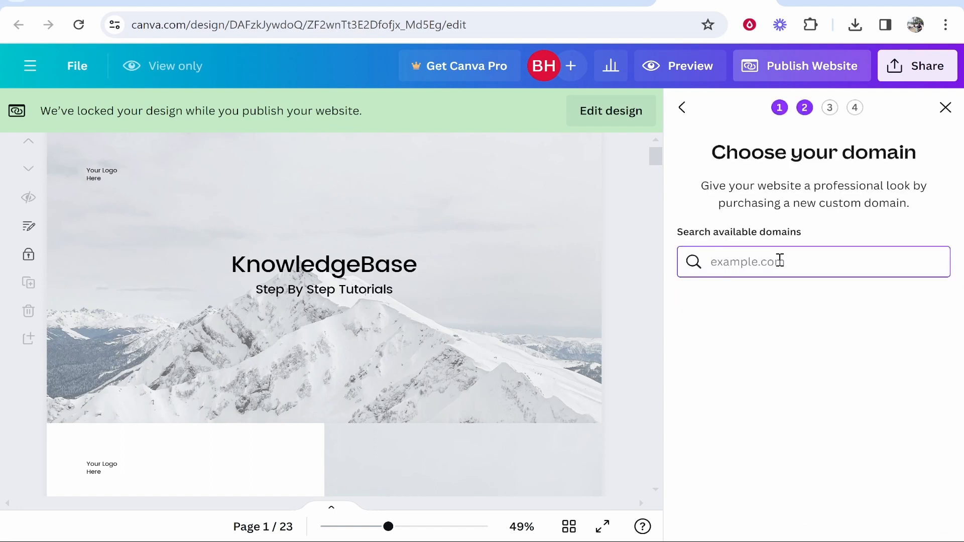
type("knowledgebasehowto.com")
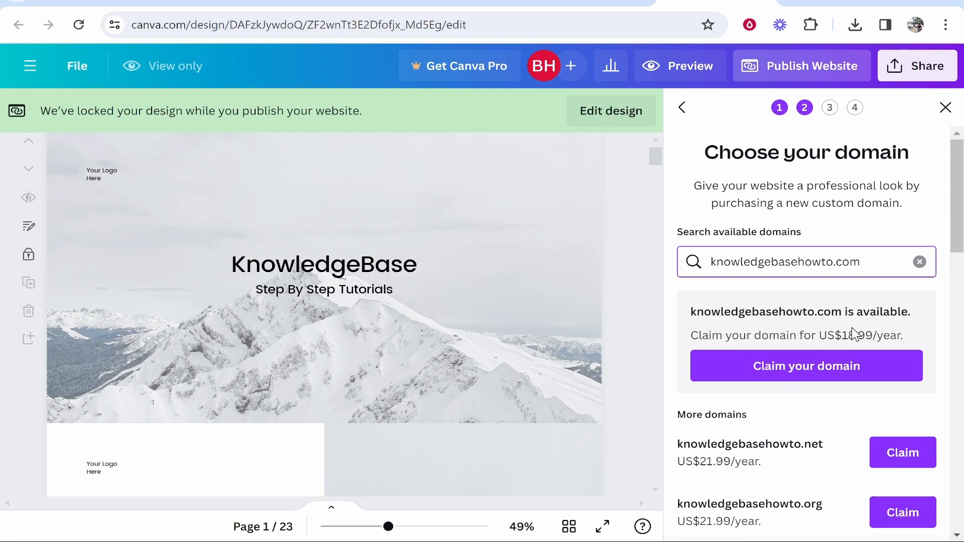
scroll(829, 339, "down", 2)
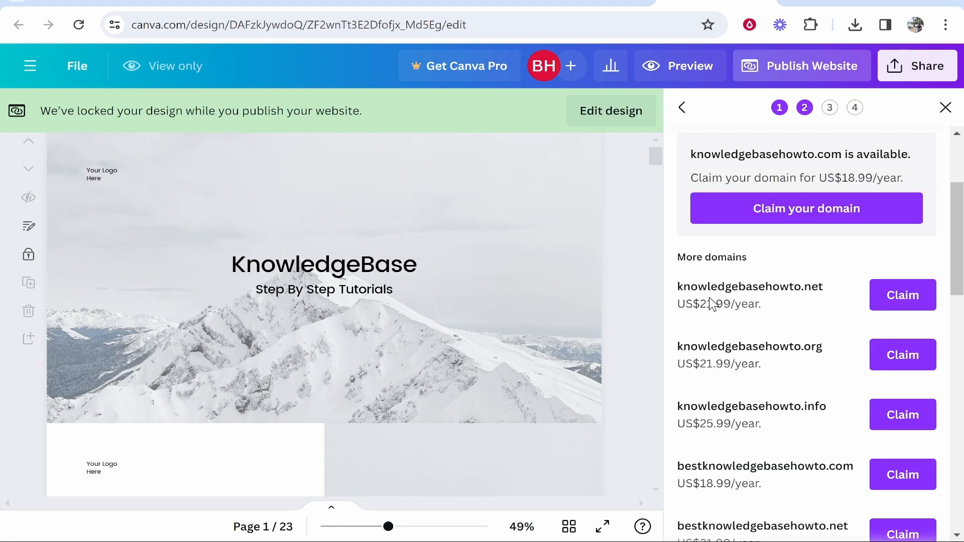
scroll(745, 389, "down", 2)
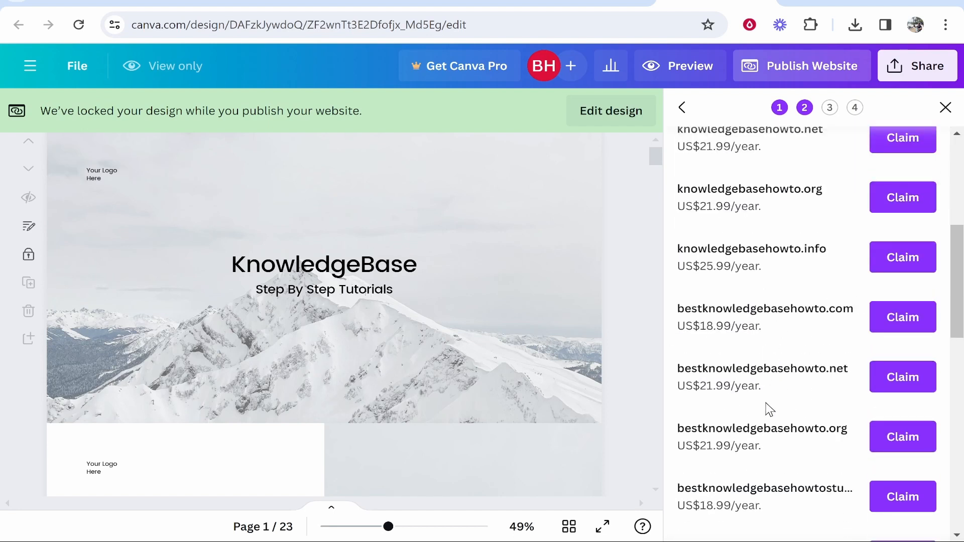
scroll(789, 331, "up", 3)
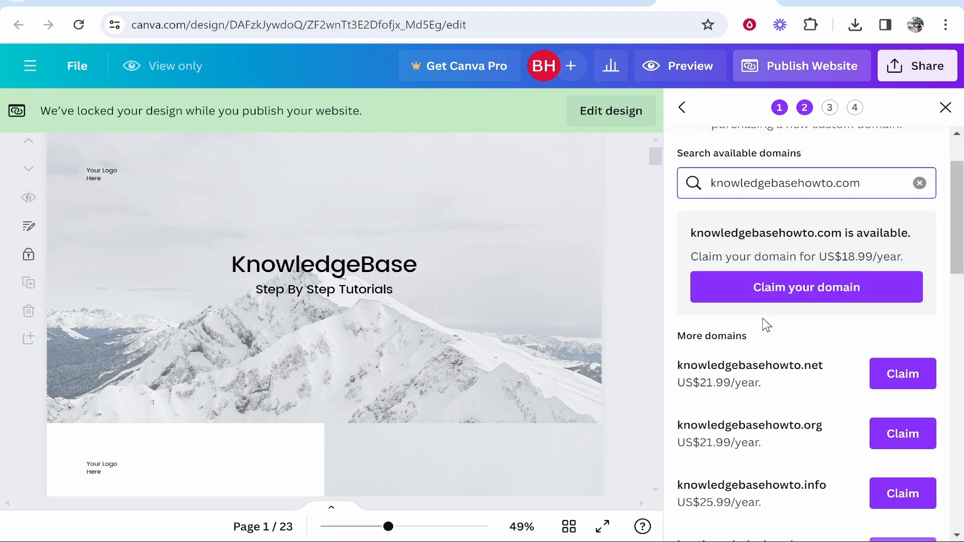
scroll(799, 332, "up", 2)
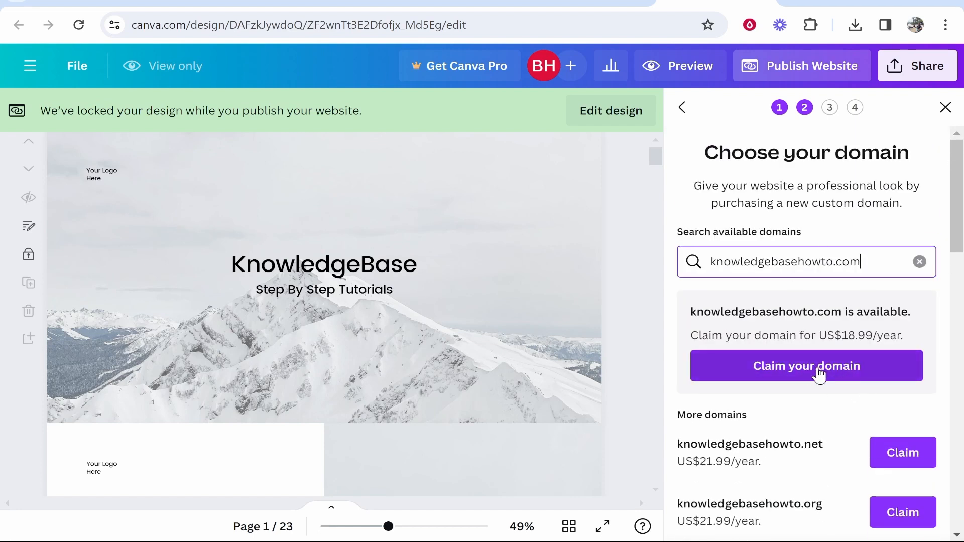
- Claim knowledgebasehowto.com and submit the registration details to reach Review Settings
left_click(816, 367)
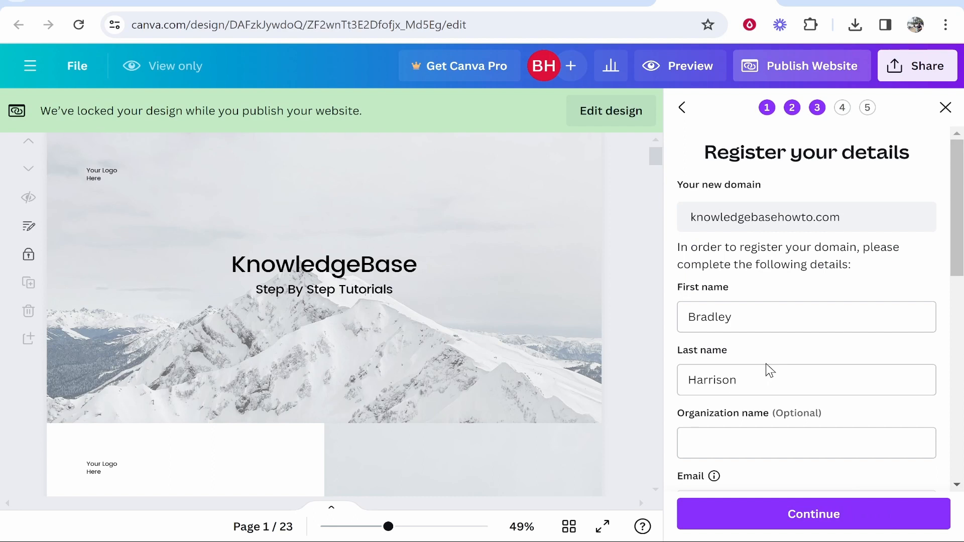
scroll(769, 369, "down", 1)
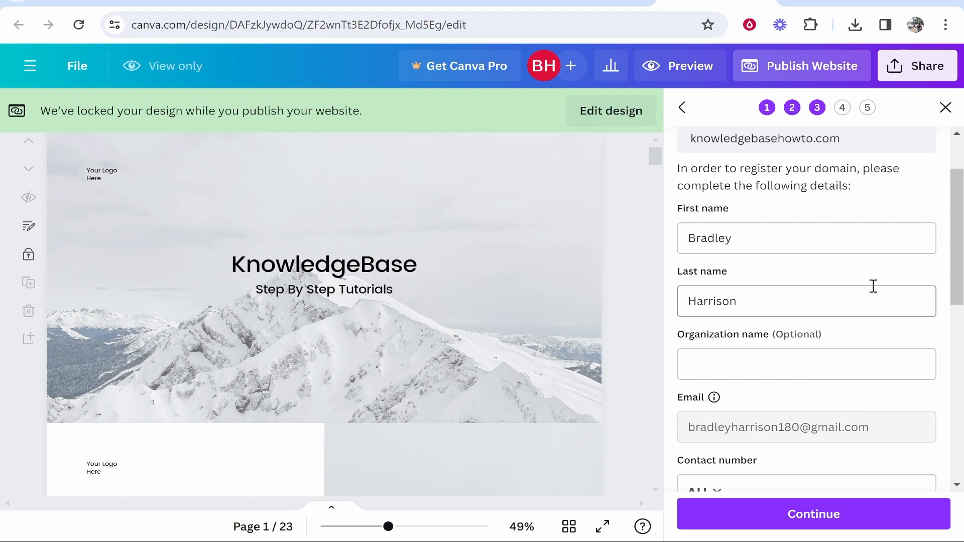
scroll(873, 287, "down", 5)
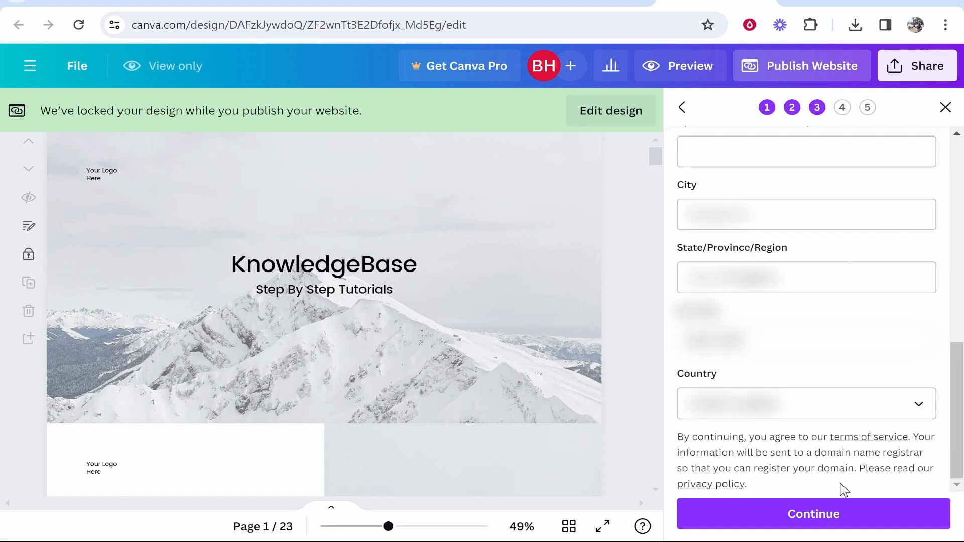
left_click(766, 512)
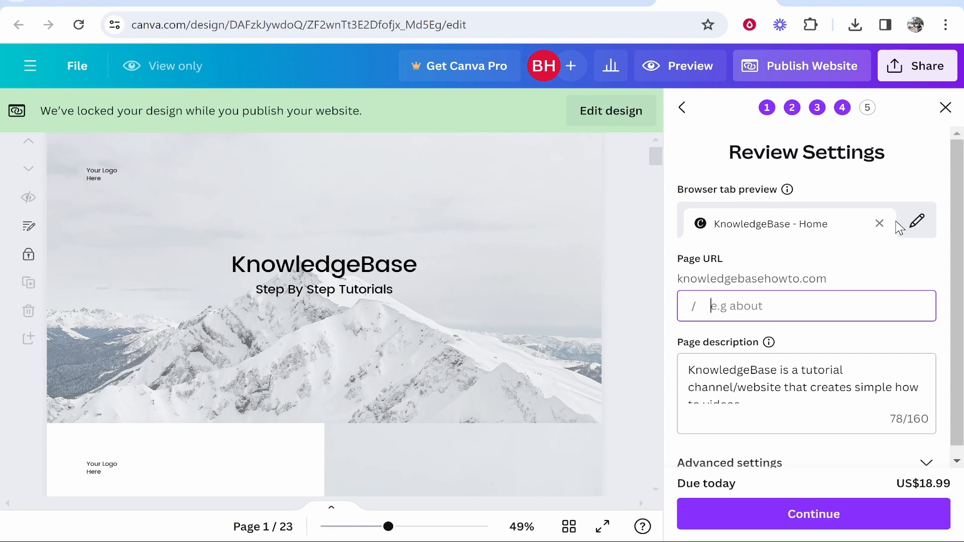
- Check the site's browser tab title and keep it unchanged
left_click(917, 221)
left_click_drag(876, 219, 727, 219)
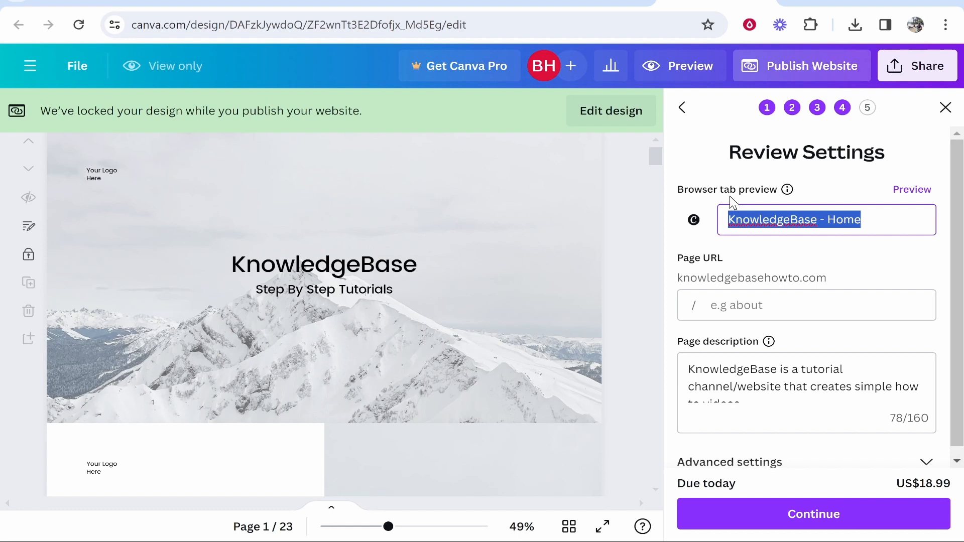
left_click(912, 189)
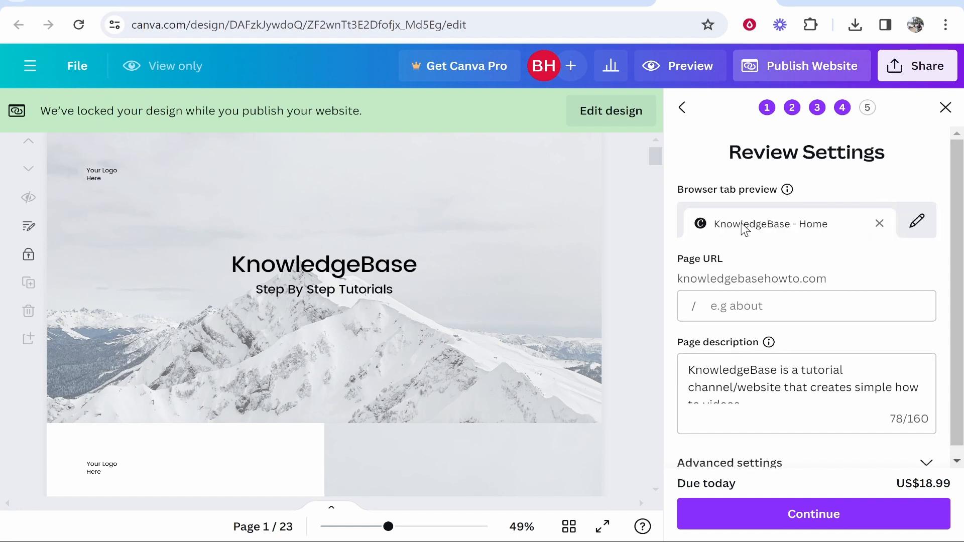
scroll(754, 256, "down", 1)
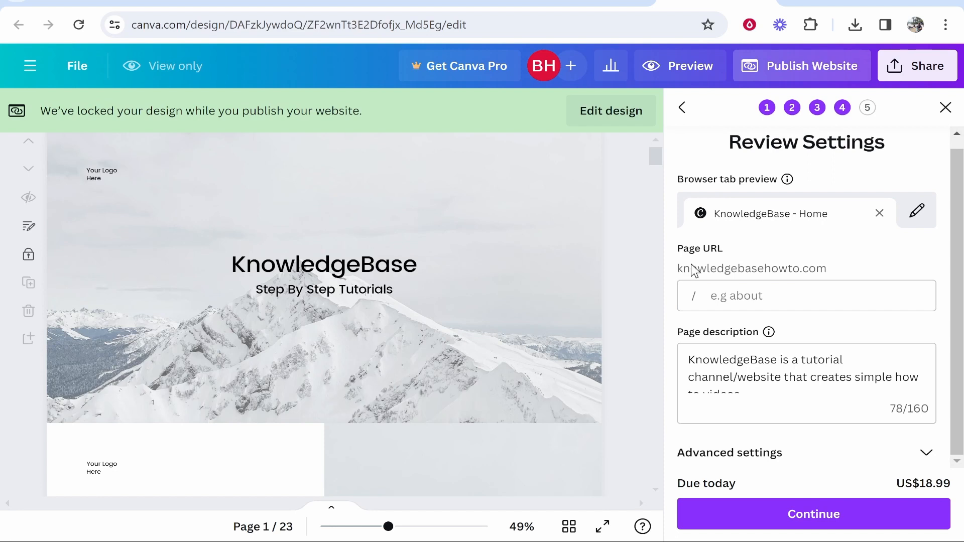
- Correct the page description so it reads 'how-to videos' via the Grammarly fix
left_click(788, 369)
key("ctrl+a")
scroll(802, 380, "down", 1)
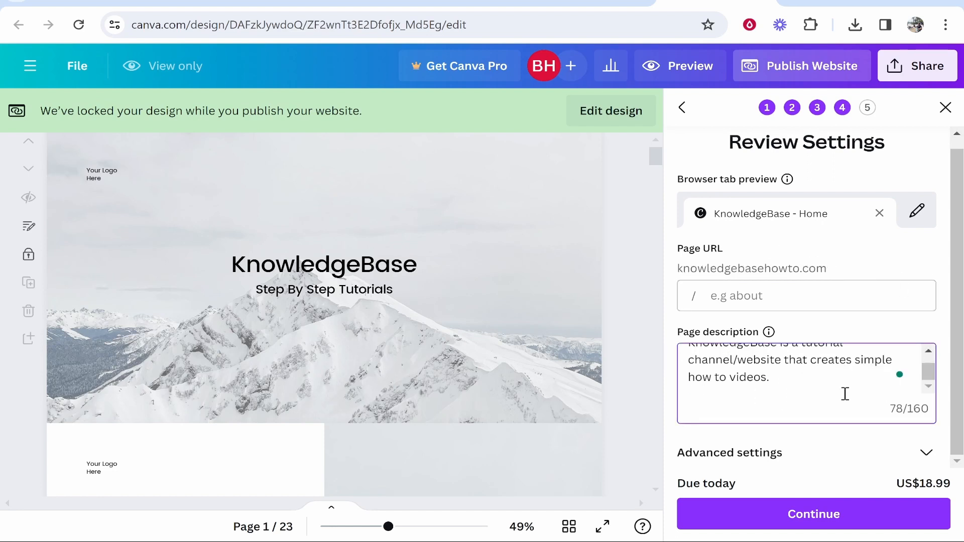
scroll(843, 376, "up", 1)
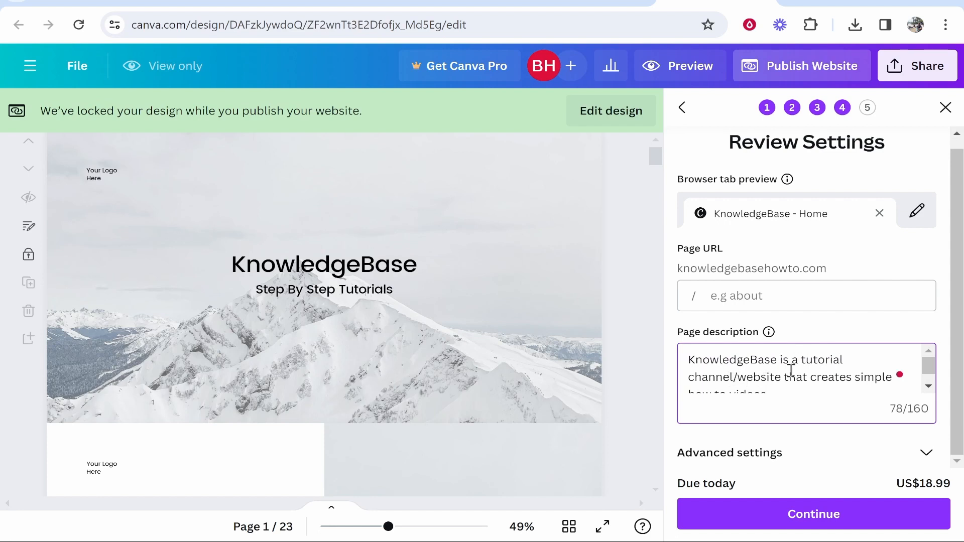
scroll(838, 373, "down", 1)
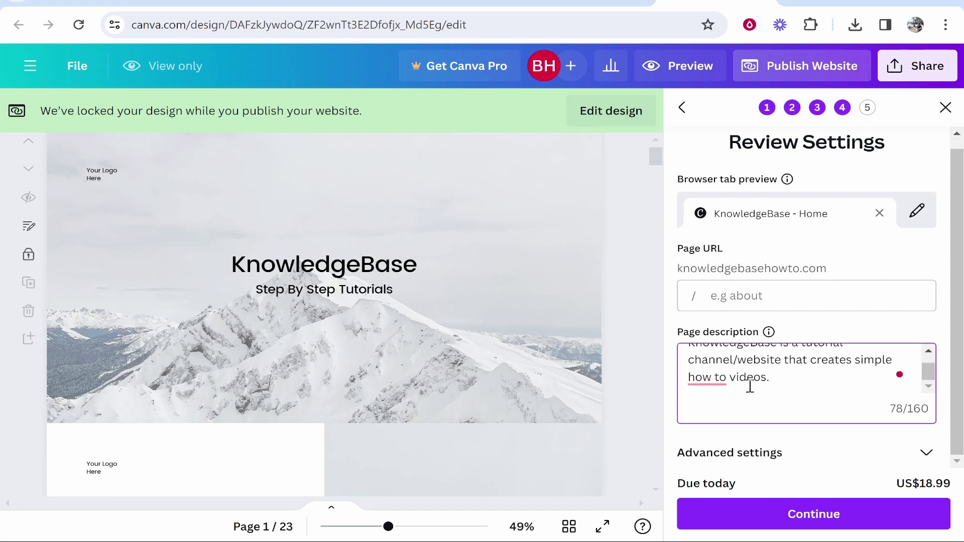
left_click(712, 377)
left_click(716, 422)
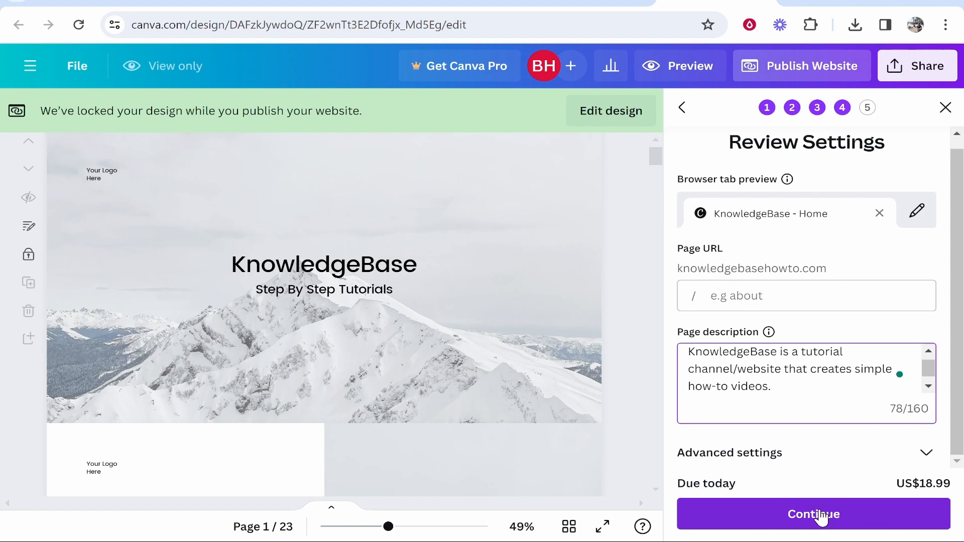
- Complete the US$18.99/year payment and verification, then view the website preview
left_click(794, 520)
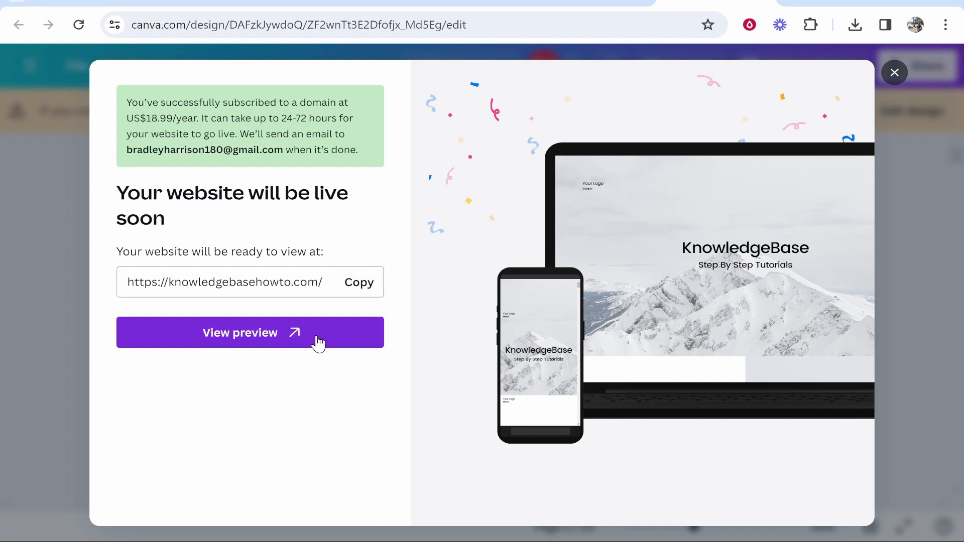
left_click(211, 338)
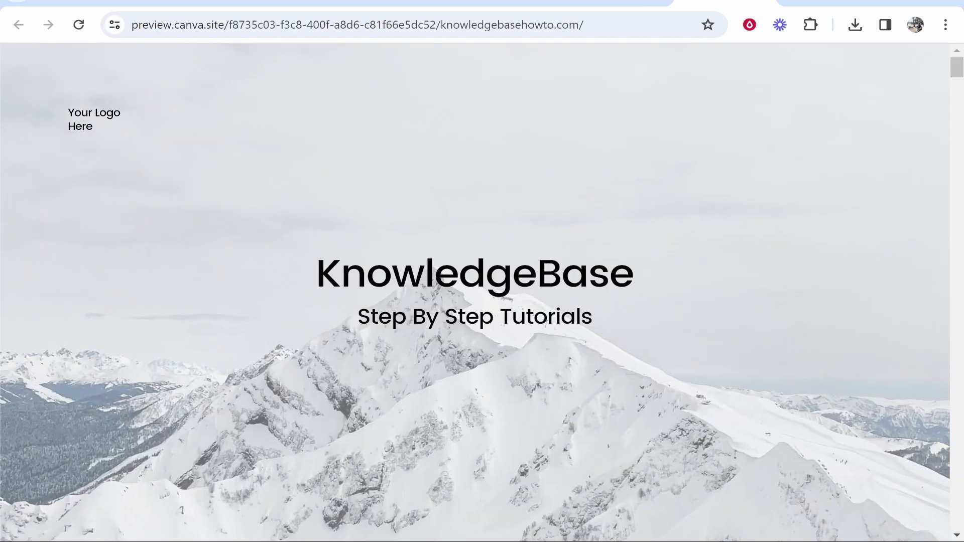
- Close the preview tab to return to Canva's 'website will be live soon' confirmation
key("ctrl+w")
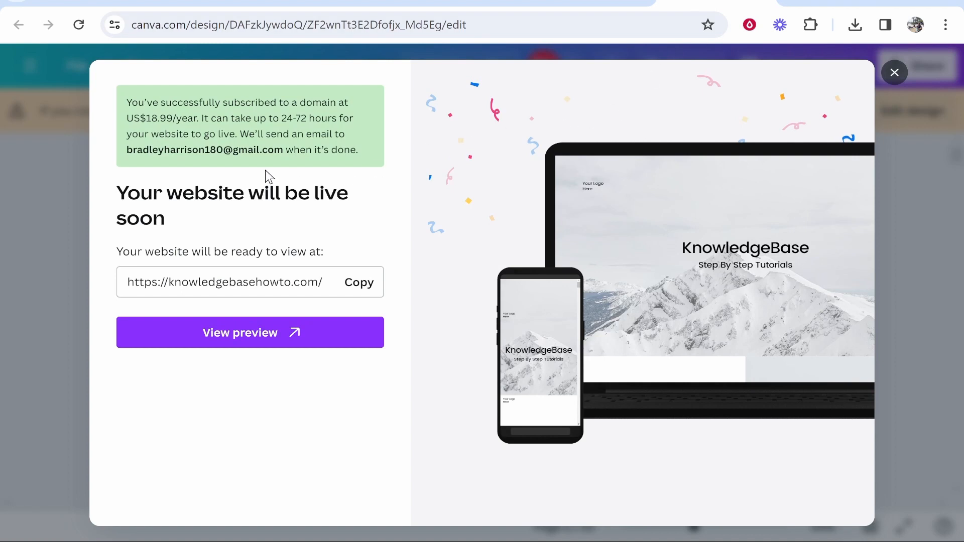